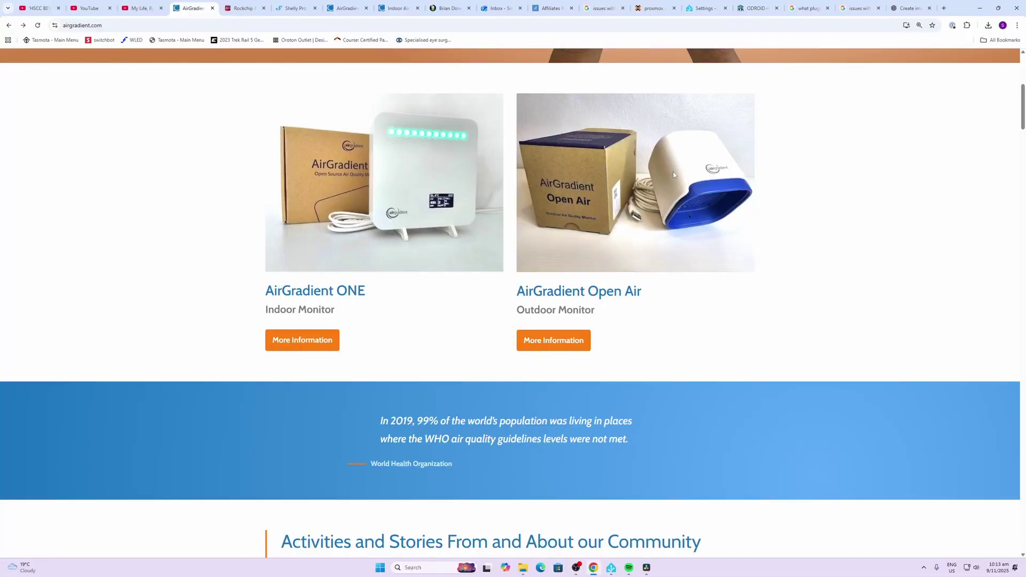
Open the AirGradient ONE indoor monitor page and read down through Key Characteristics to the Technical Data table
{"action": "left_click", "coordinate": [318, 331]}
{"action": "scroll", "coordinate": [787, 326], "scroll_direction": "down", "scroll_amount": 9}
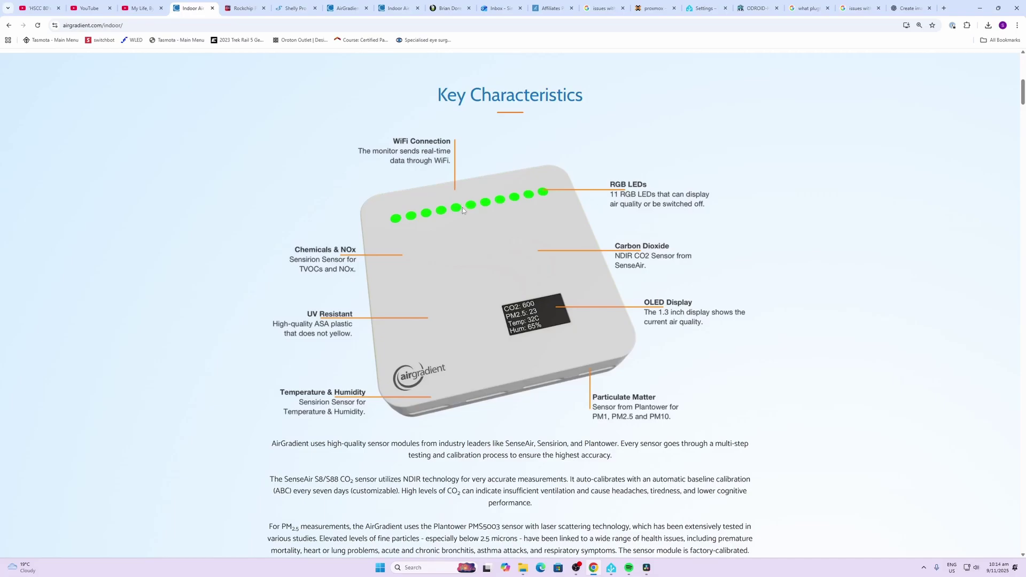
{"action": "scroll", "coordinate": [429, 201], "scroll_direction": "down", "scroll_amount": 15}
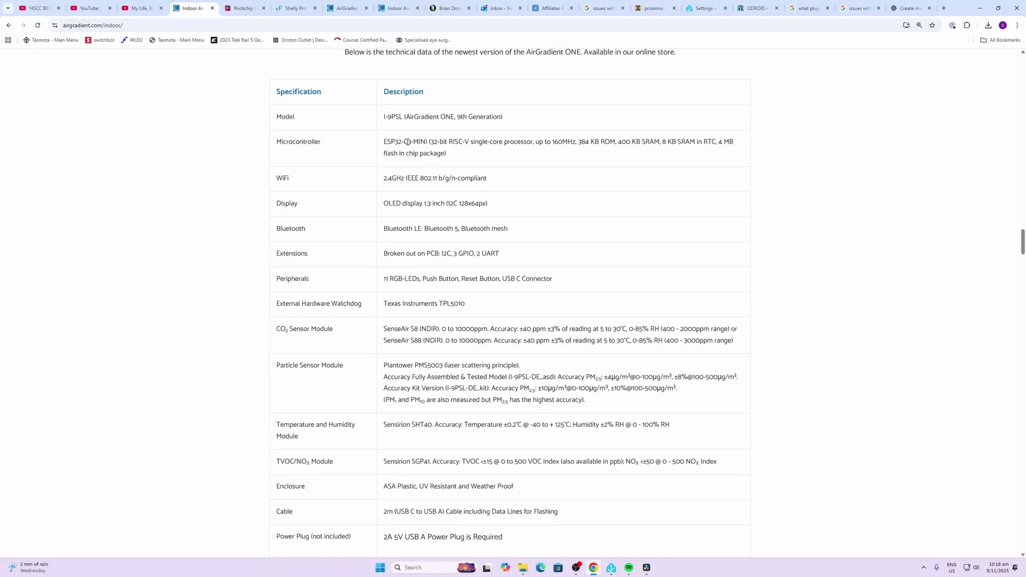
{"action": "scroll", "coordinate": [407, 142], "scroll_direction": "down", "scroll_amount": 1}
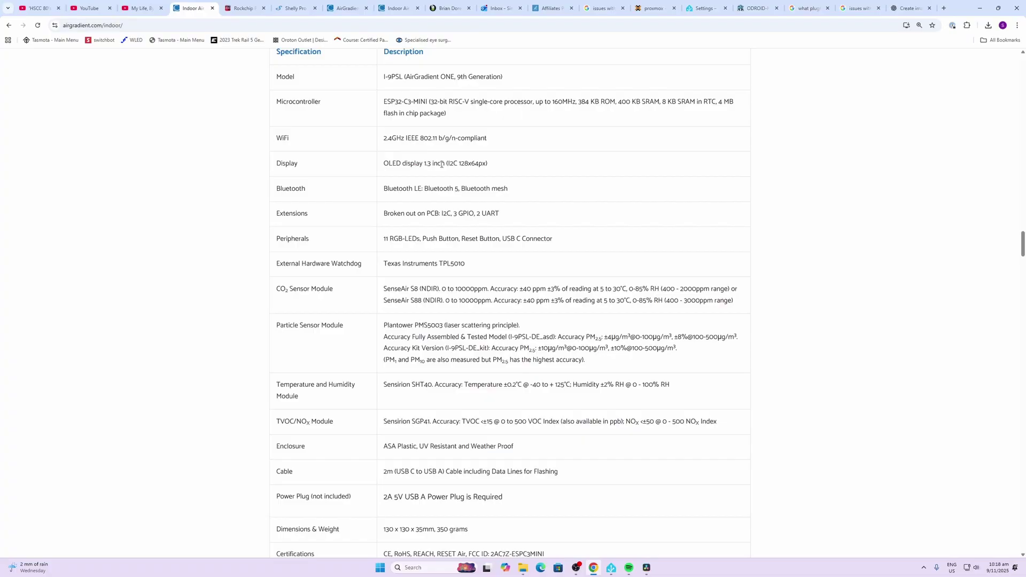
{"action": "scroll", "coordinate": [442, 164], "scroll_direction": "down", "scroll_amount": 3}
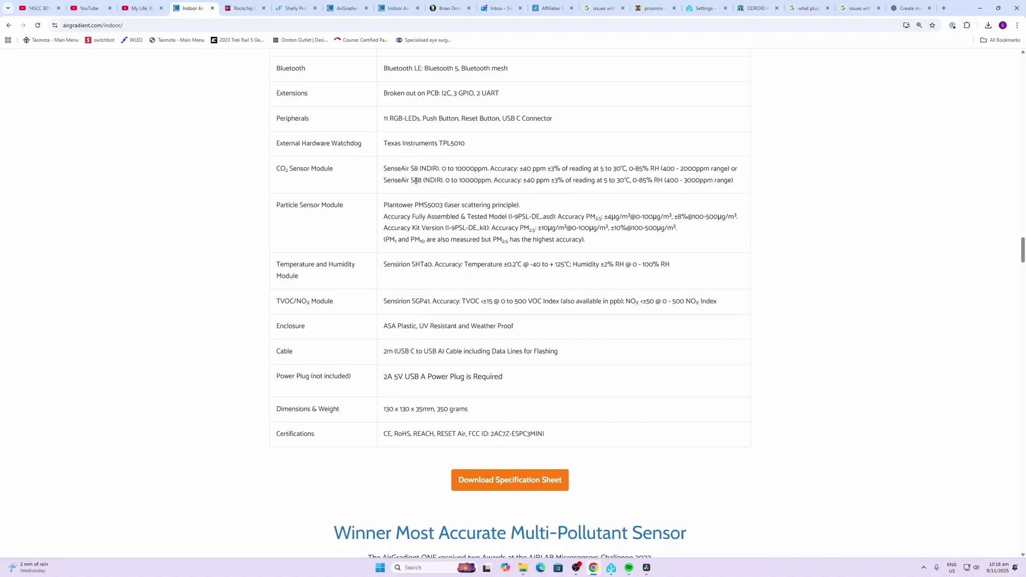
{"action": "scroll", "coordinate": [416, 181], "scroll_direction": "down", "scroll_amount": 1}
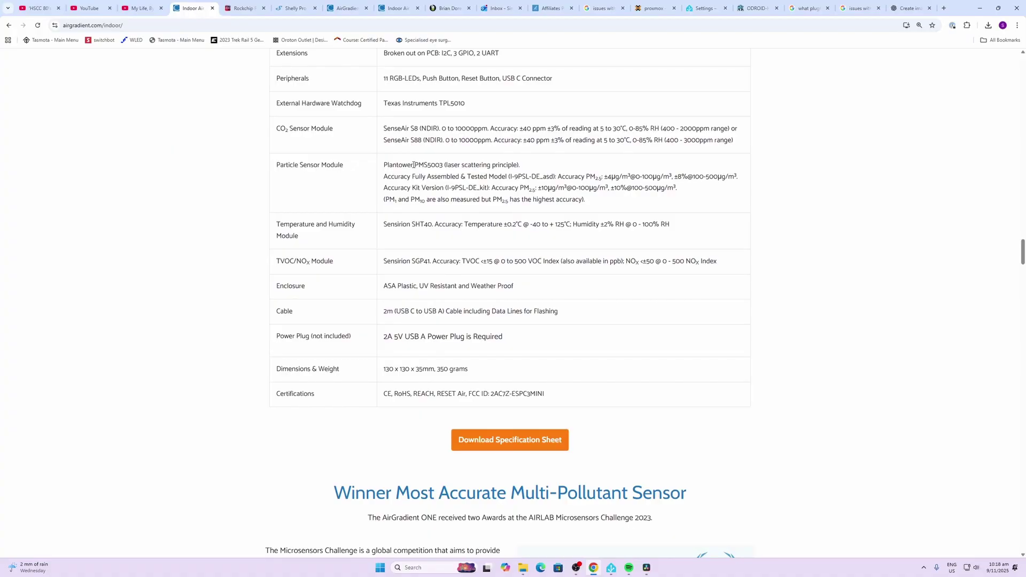
{"action": "scroll", "coordinate": [414, 165], "scroll_direction": "down", "scroll_amount": 1}
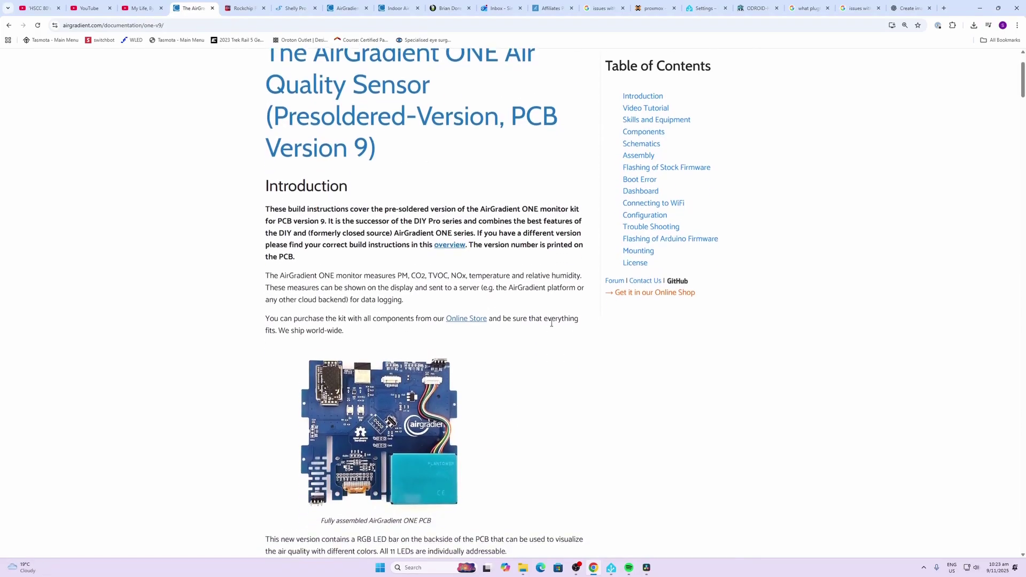
Scroll the ONE documentation past Components, Schematics and Assembly to the SHT40 and Senseair S8 sections
{"action": "scroll", "coordinate": [551, 323], "scroll_direction": "down", "scroll_amount": 7}
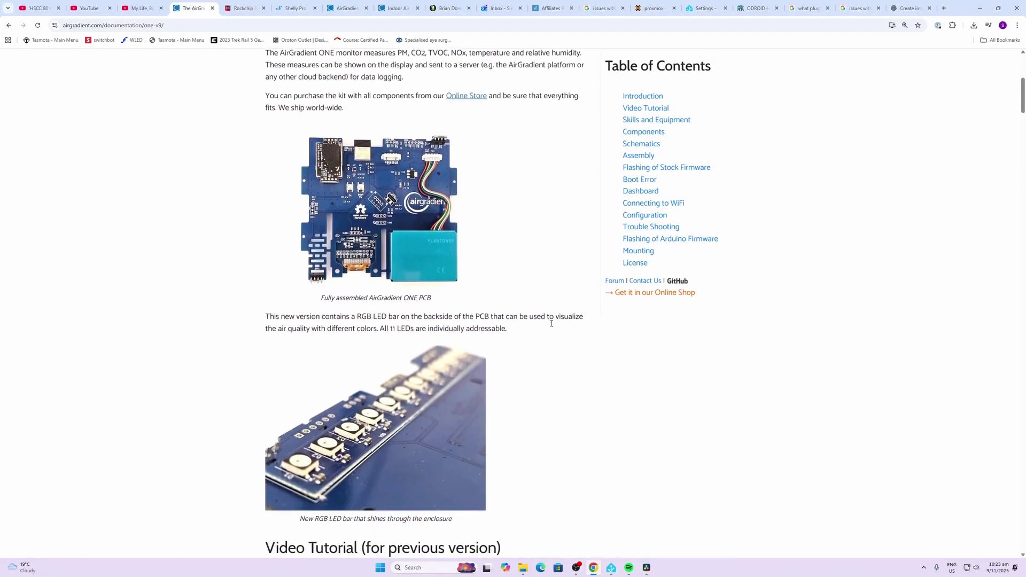
{"action": "scroll", "coordinate": [552, 323], "scroll_direction": "down", "scroll_amount": 3}
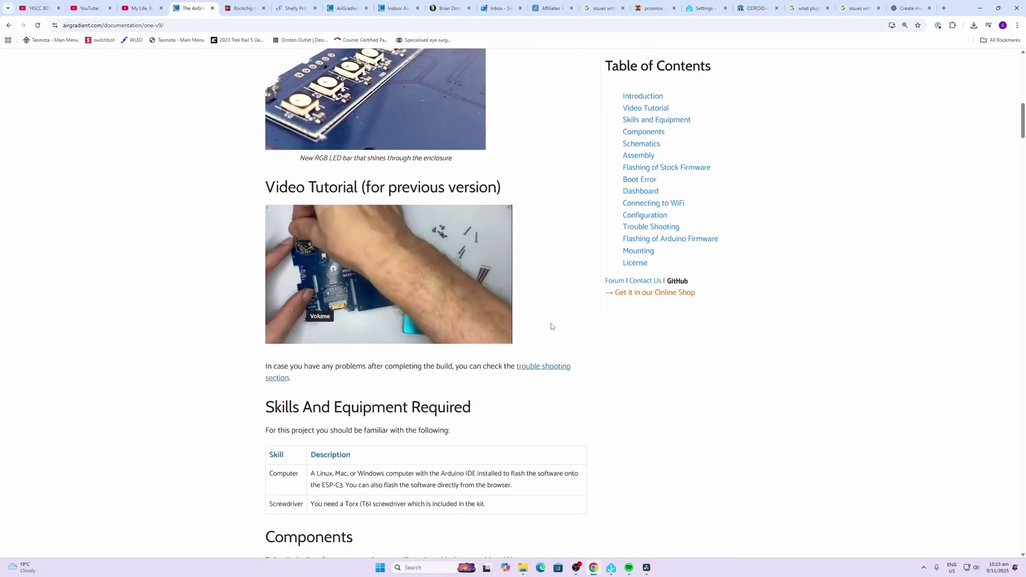
{"action": "mouse_move", "coordinate": [420, 300]}
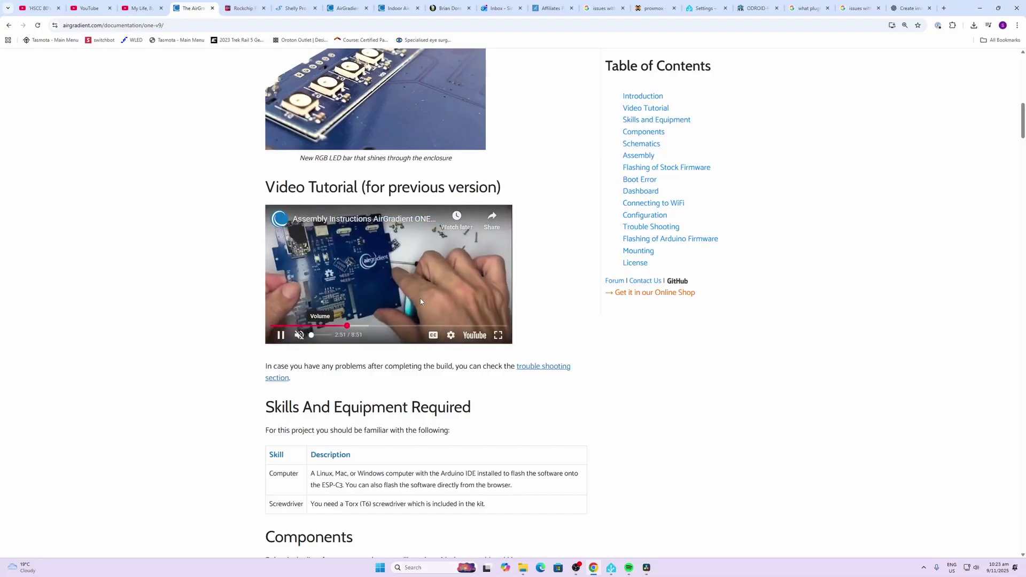
{"action": "scroll", "coordinate": [420, 302], "scroll_direction": "down", "scroll_amount": 4}
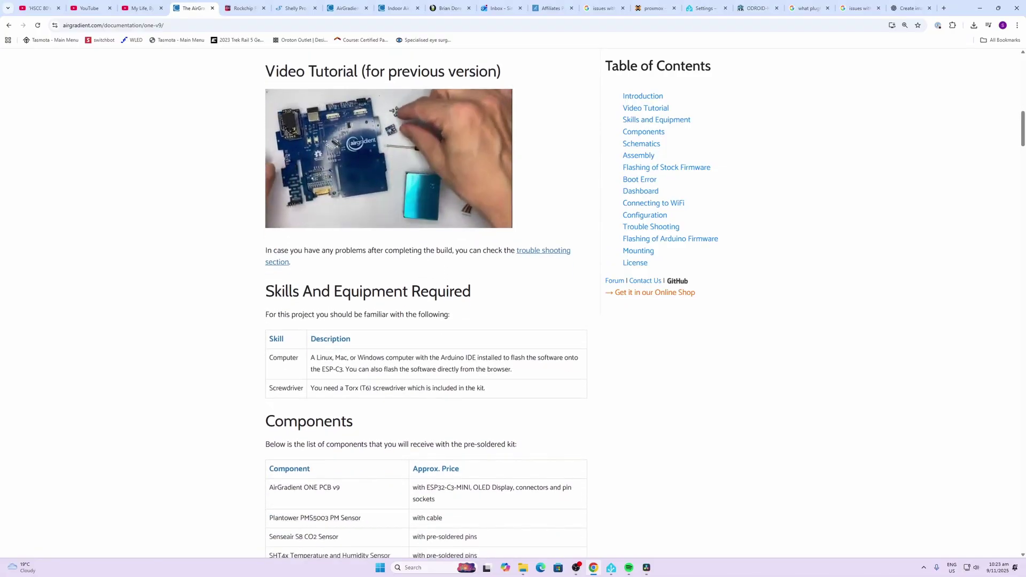
{"action": "scroll", "coordinate": [421, 301], "scroll_direction": "down", "scroll_amount": 8}
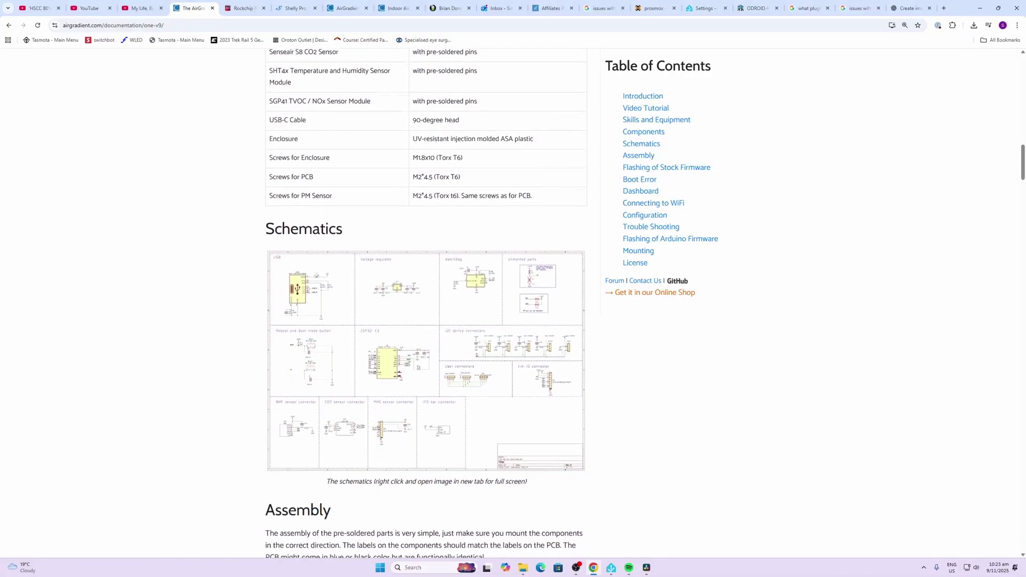
{"action": "scroll", "coordinate": [402, 347], "scroll_direction": "down", "scroll_amount": 2}
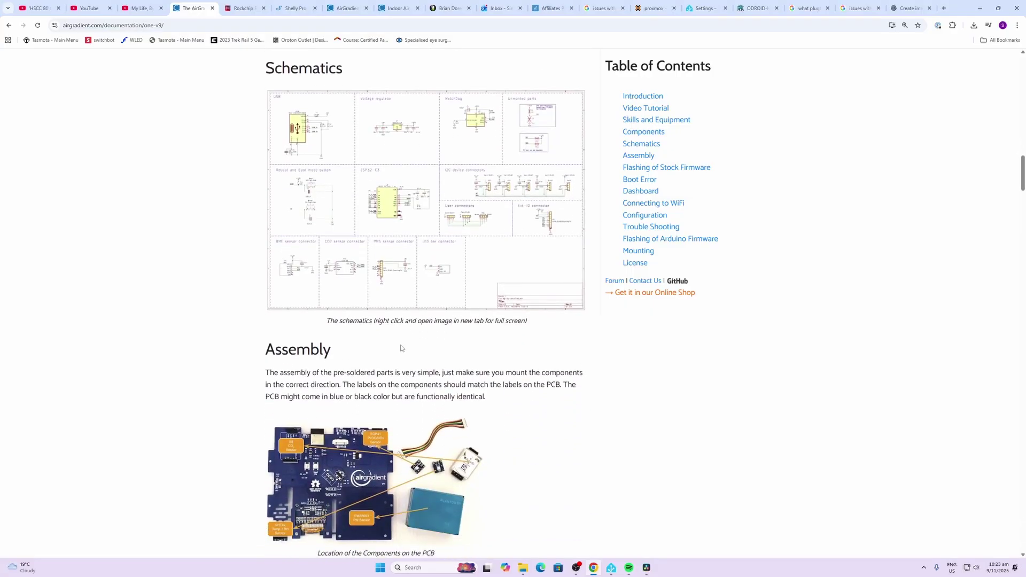
{"action": "scroll", "coordinate": [435, 252], "scroll_direction": "down", "scroll_amount": 3}
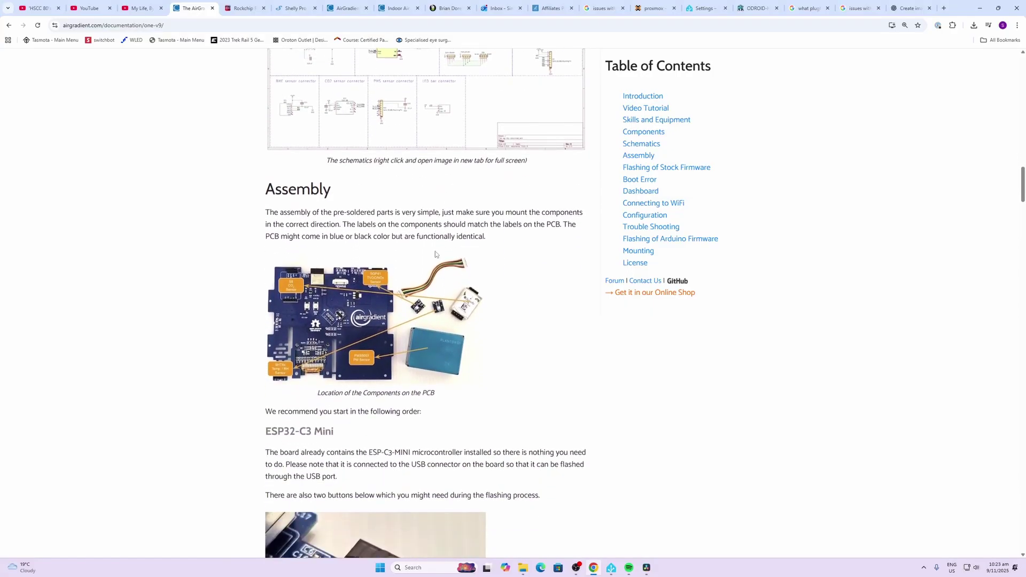
{"action": "scroll", "coordinate": [435, 254], "scroll_direction": "down", "scroll_amount": 7}
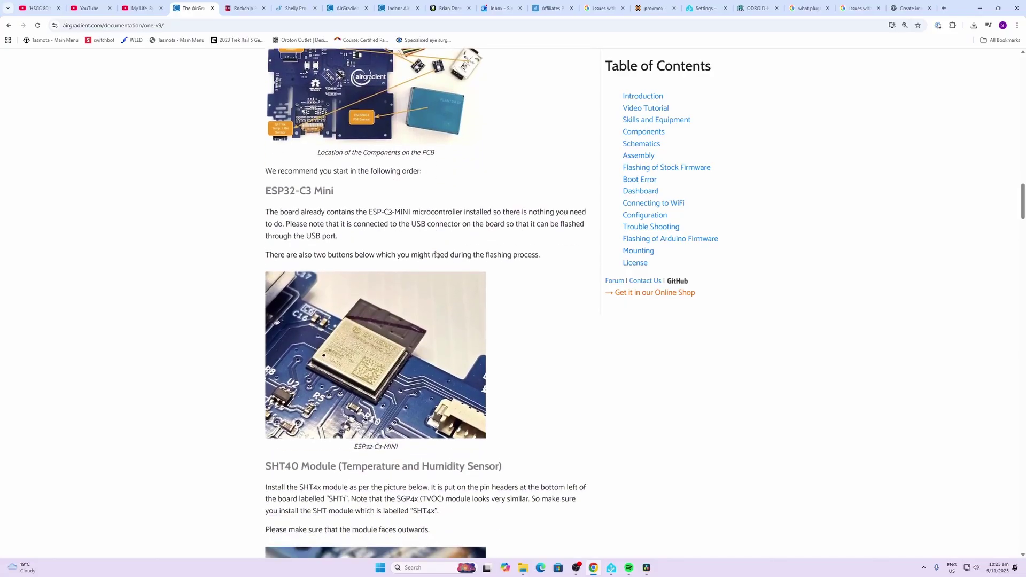
{"action": "scroll", "coordinate": [435, 251], "scroll_direction": "down", "scroll_amount": 4}
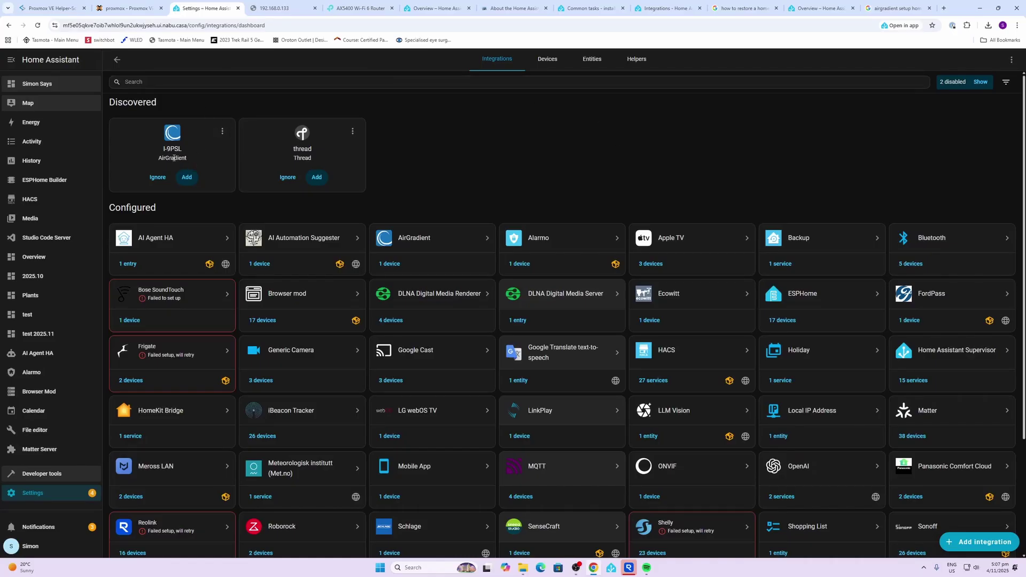
Set up the discovered I-9PSL AirGradient monitor and assign it to the Kitchen area
{"action": "left_click", "coordinate": [188, 178]}
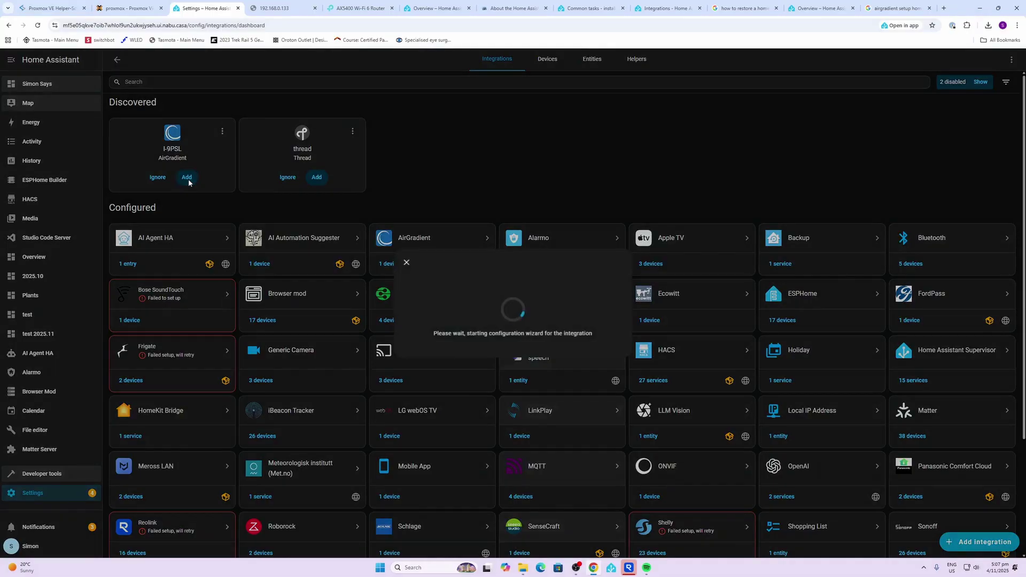
{"action": "left_click", "coordinate": [564, 330]}
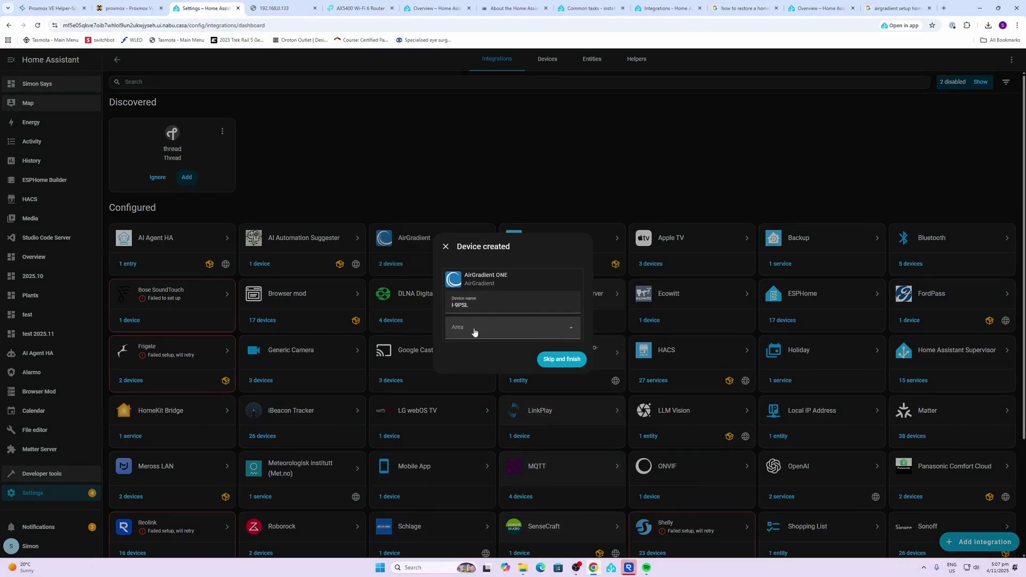
{"action": "left_click", "coordinate": [474, 328]}
{"action": "left_click", "coordinate": [512, 495]}
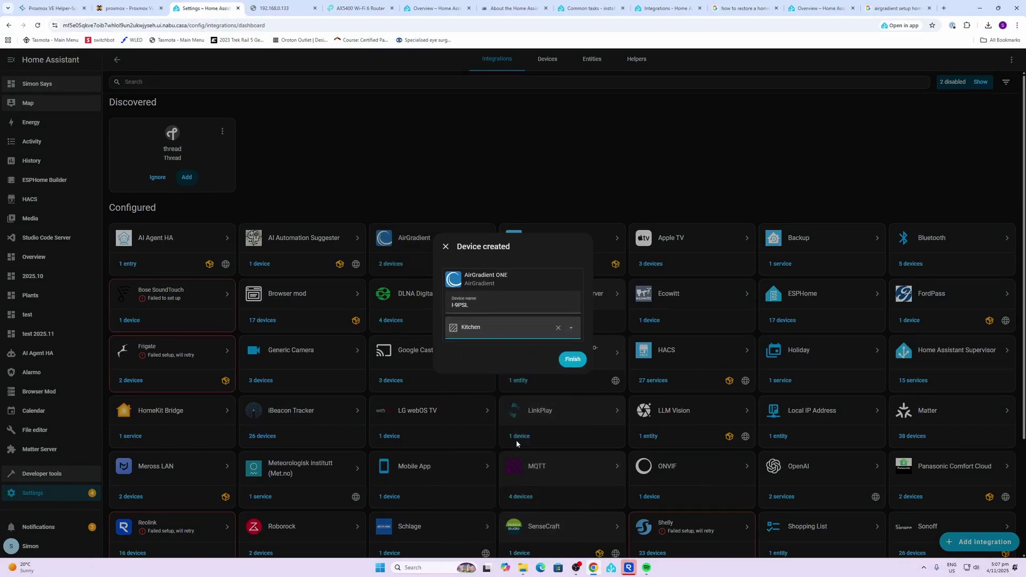
{"action": "left_click", "coordinate": [572, 360]}
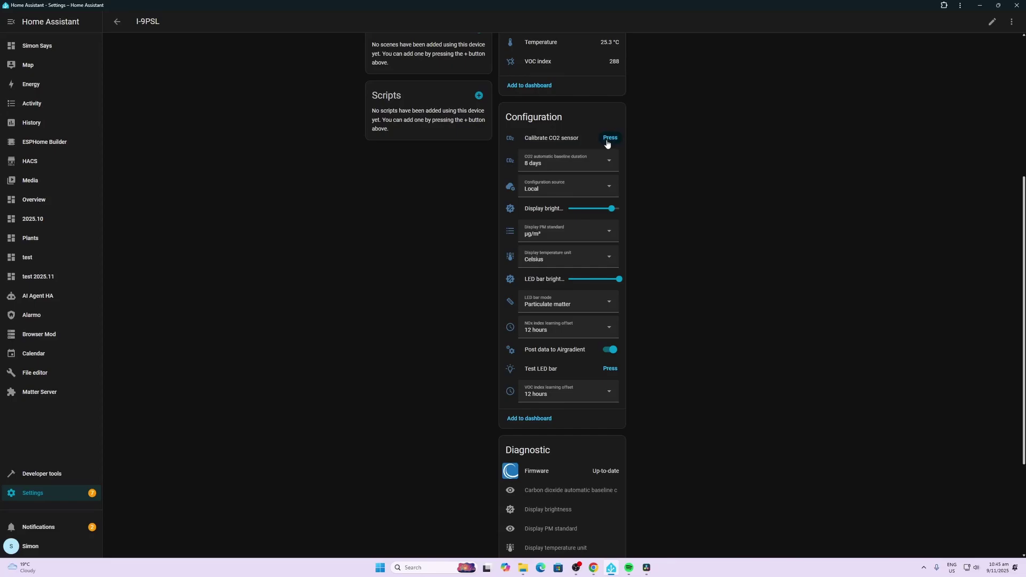
Review the CO2 baseline, configuration source and LED bar mode choices, leaving them unchanged
{"action": "left_click", "coordinate": [561, 167]}
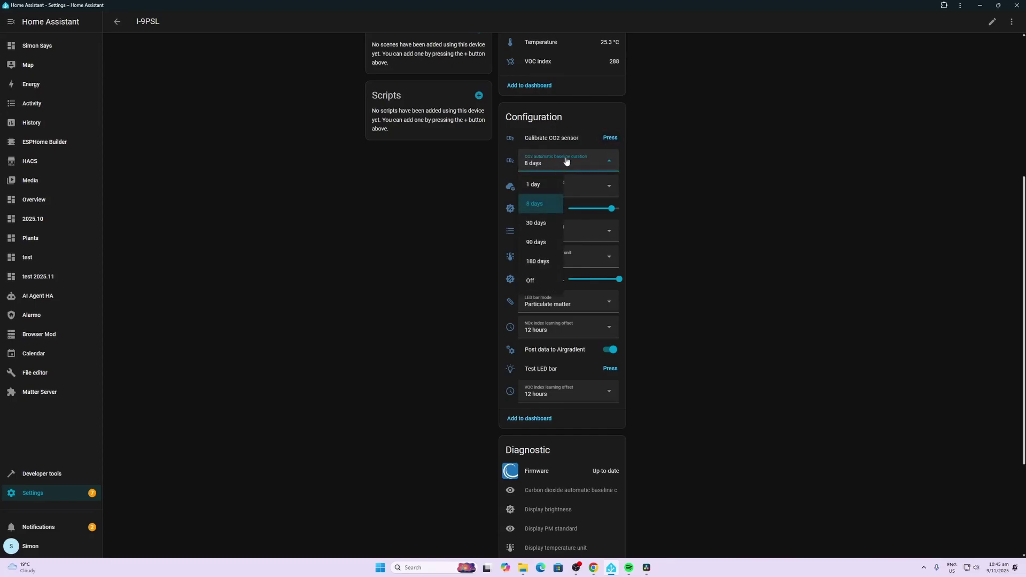
{"action": "left_click", "coordinate": [719, 194]}
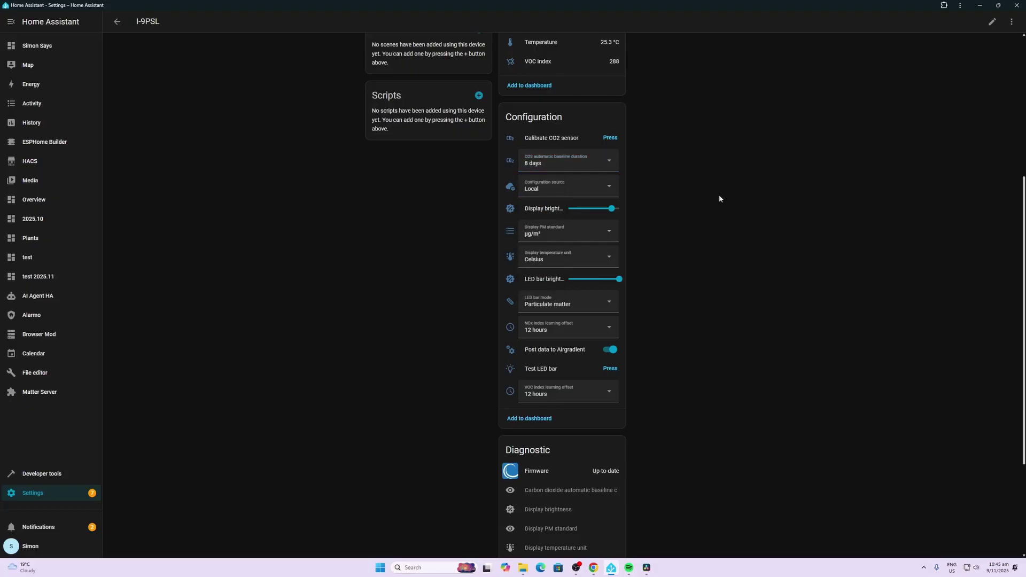
{"action": "left_click", "coordinate": [550, 185]}
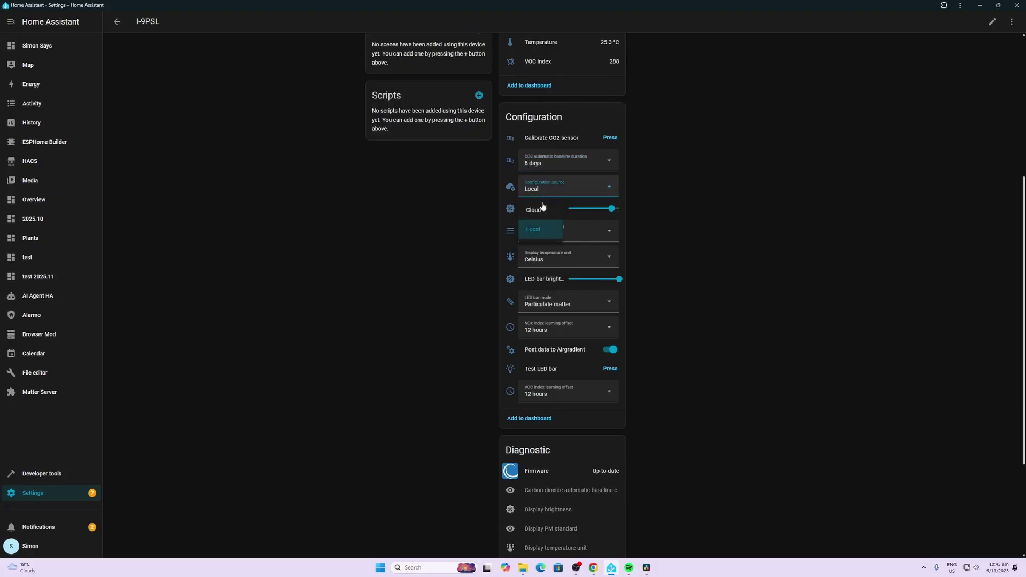
{"action": "left_click", "coordinate": [733, 208]}
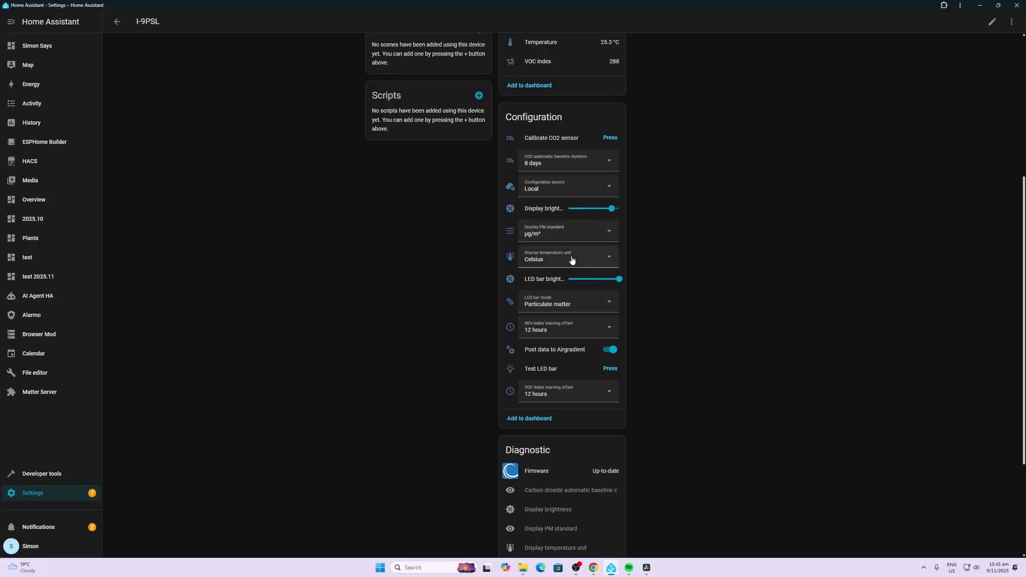
{"action": "scroll", "coordinate": [576, 262], "scroll_direction": "down", "scroll_amount": 3}
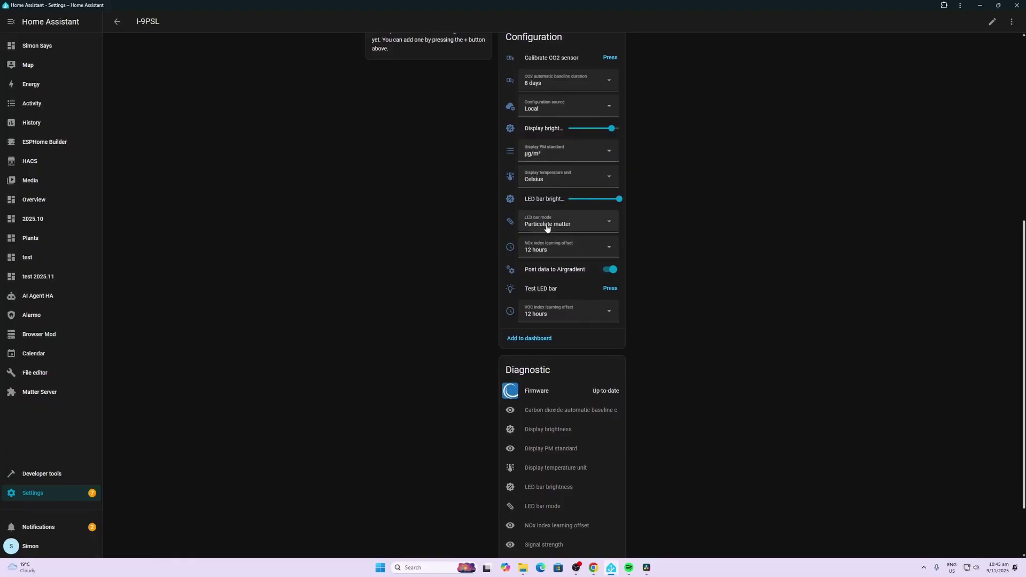
{"action": "left_click", "coordinate": [546, 227]}
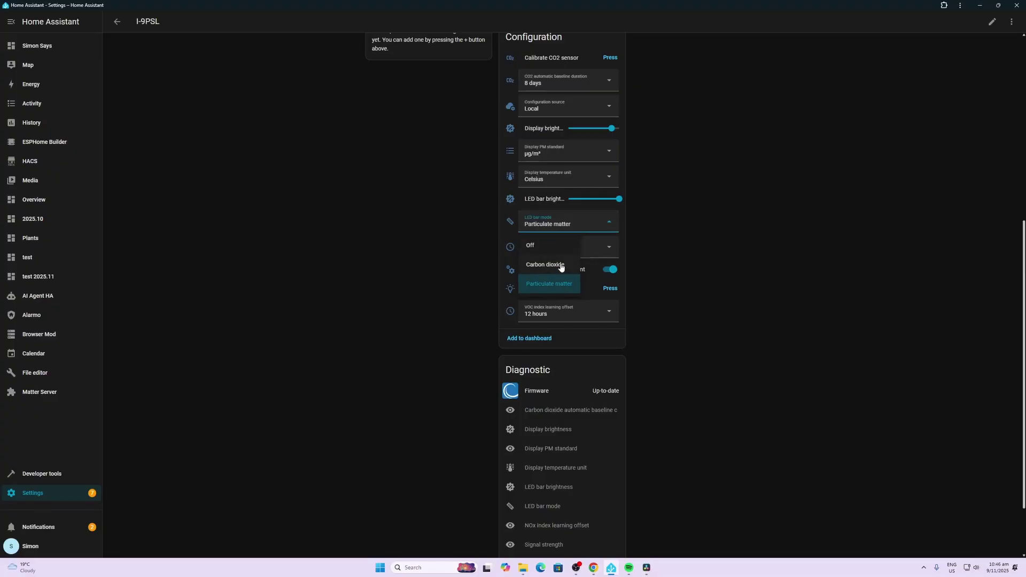
{"action": "left_click", "coordinate": [691, 261]}
Enable the disabled LED bar mode diagnostic entity and update its settings
{"action": "scroll", "coordinate": [559, 335], "scroll_direction": "down", "scroll_amount": 2}
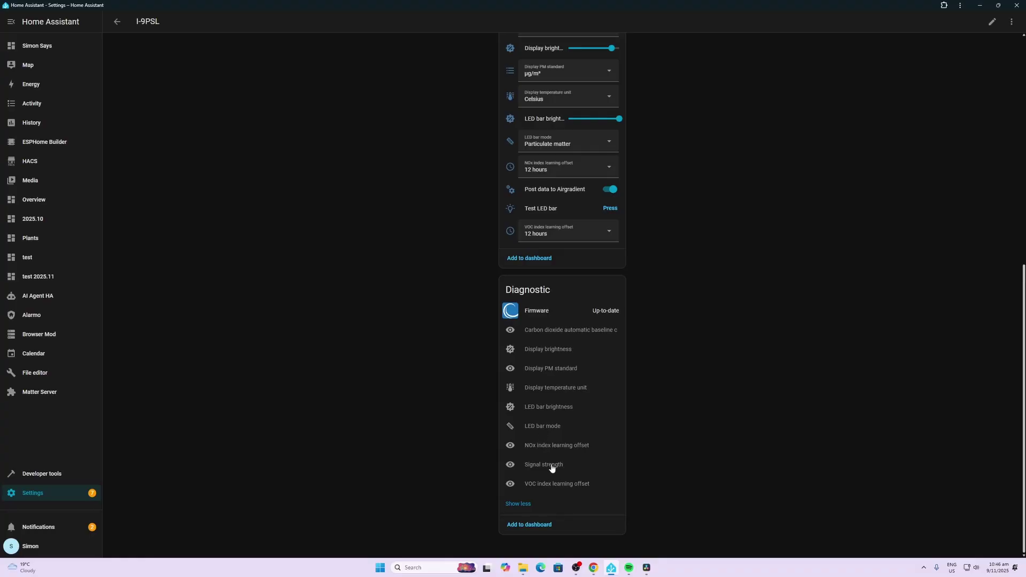
{"action": "left_click", "coordinate": [550, 426]}
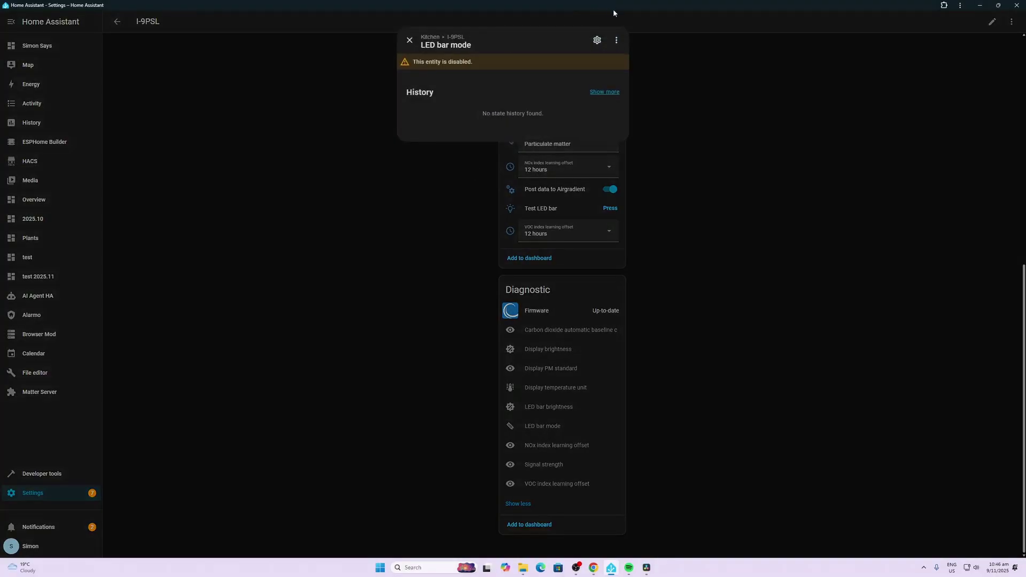
{"action": "left_click", "coordinate": [597, 40]}
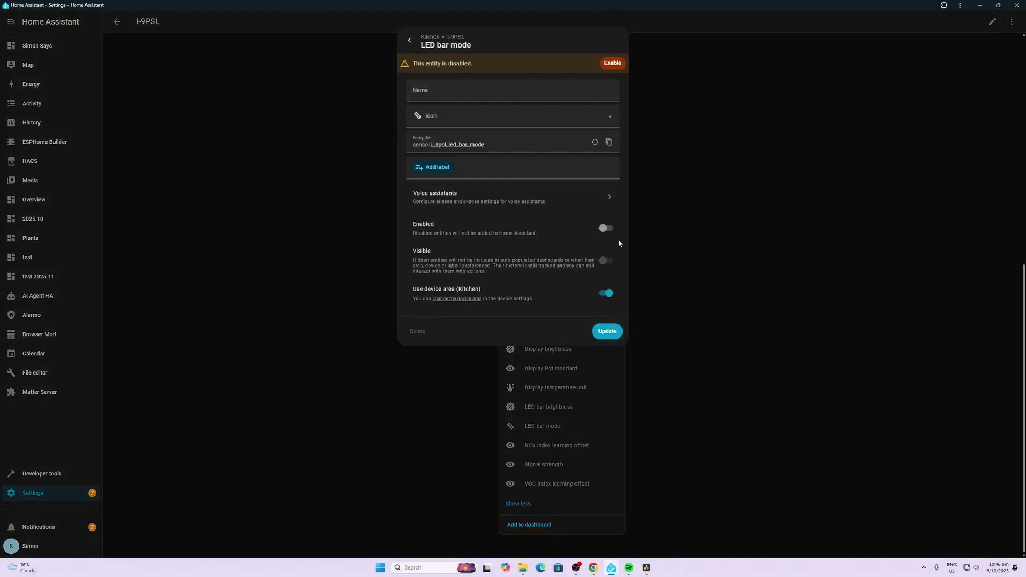
{"action": "left_click", "coordinate": [612, 63]}
{"action": "left_click", "coordinate": [590, 301]}
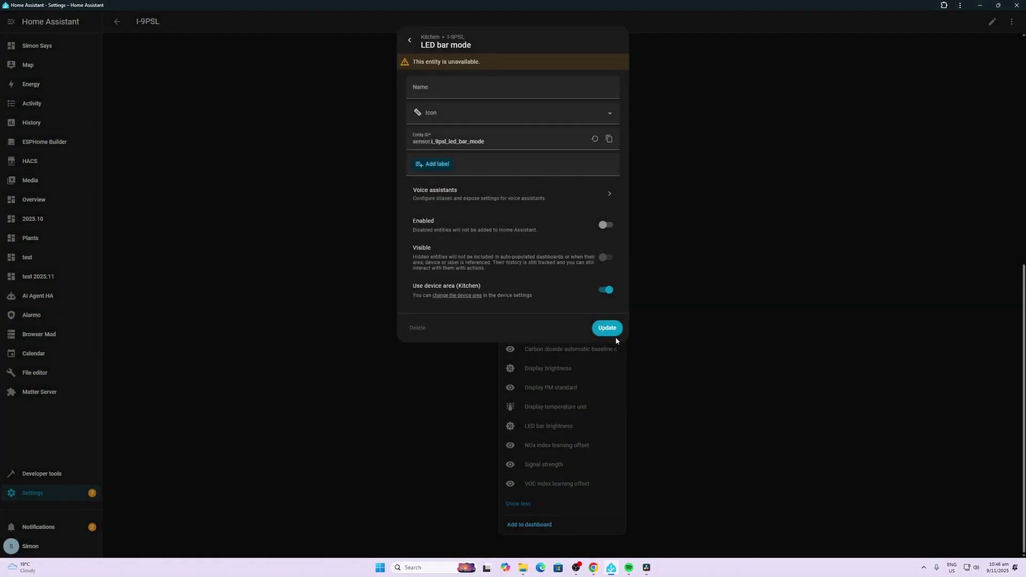
{"action": "left_click", "coordinate": [608, 328]}
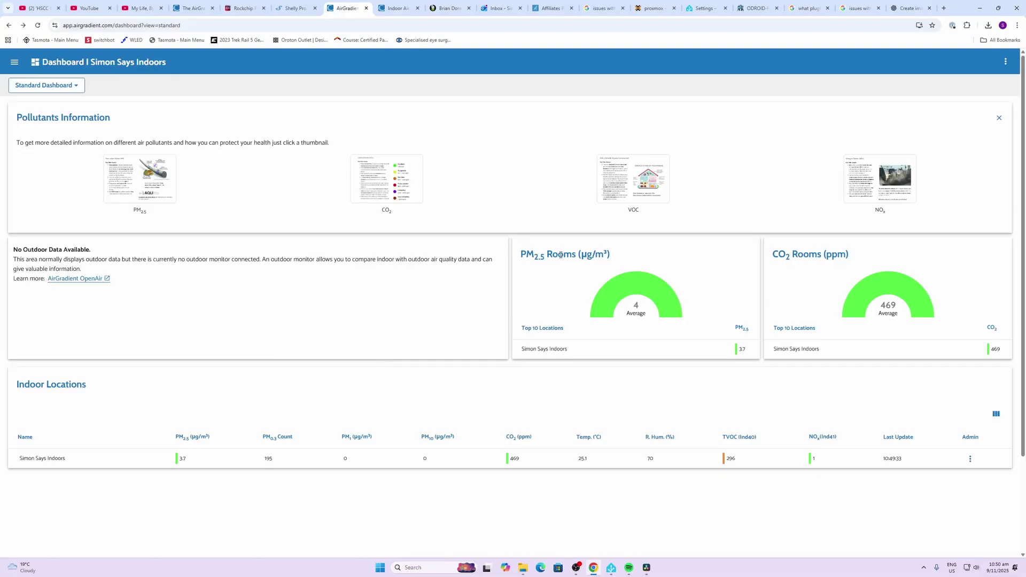
View the indoor location's 48-hour PM2.5 history chart, then open that location's Admin menu
{"action": "scroll", "coordinate": [561, 256], "scroll_direction": "down", "scroll_amount": 3}
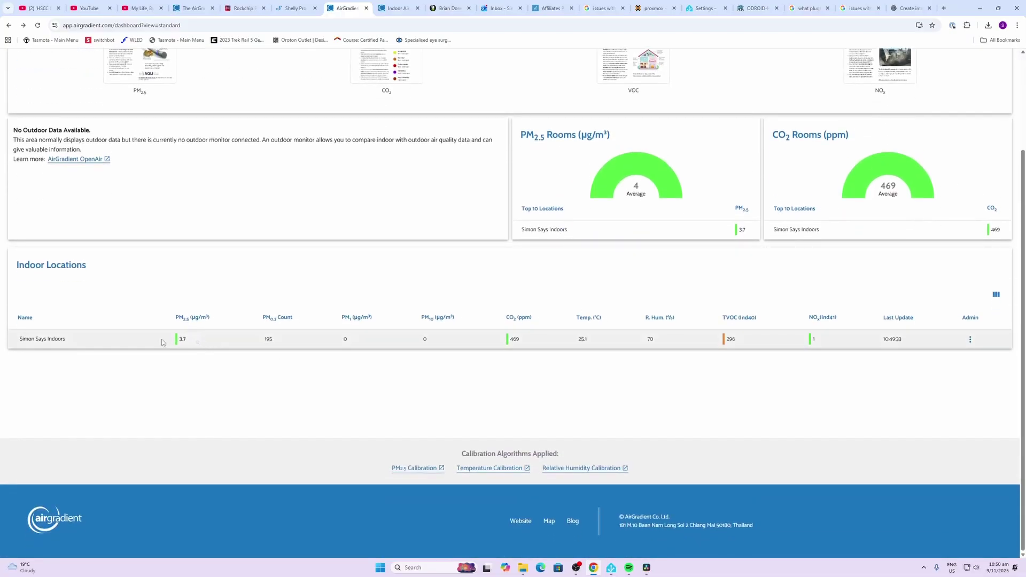
{"action": "left_click", "coordinate": [182, 340]}
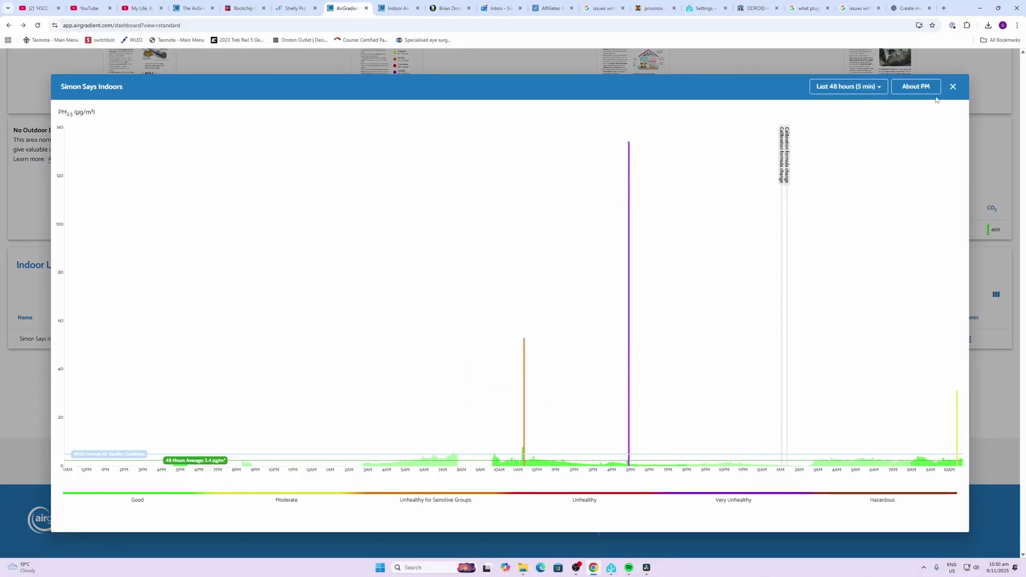
{"action": "left_click", "coordinate": [953, 87]}
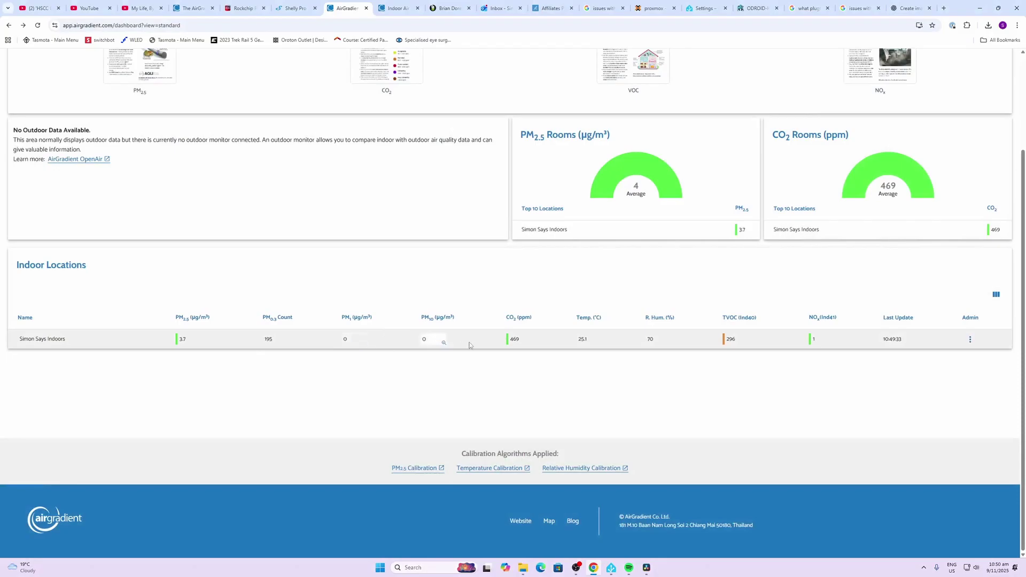
{"action": "left_click", "coordinate": [970, 340]}
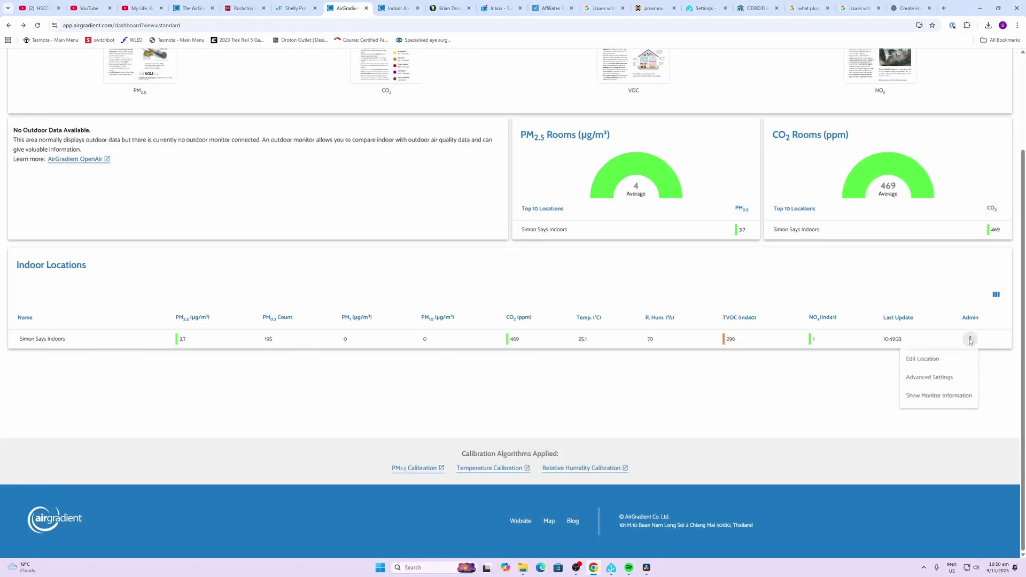